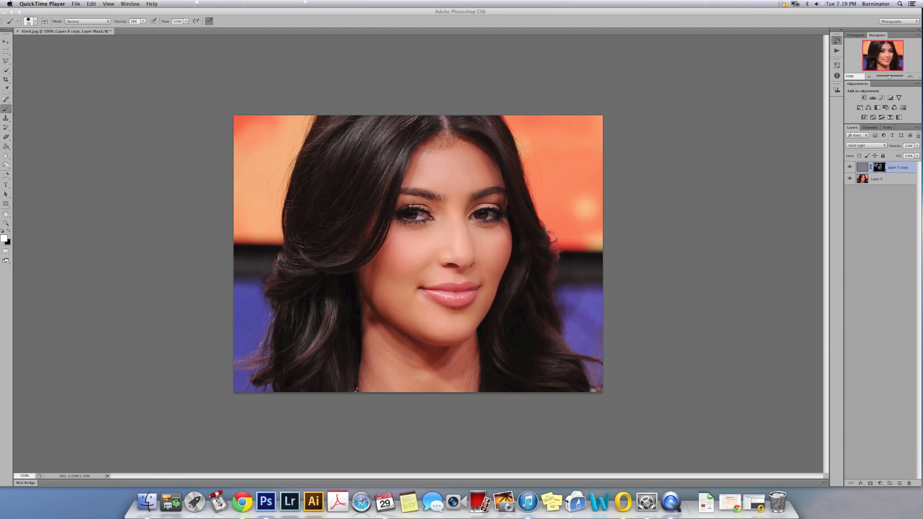
# Toggle the visibility of the masked Layer 0 copy to compare the portrait with and without skin smoothing.
pyautogui.click(850, 167)
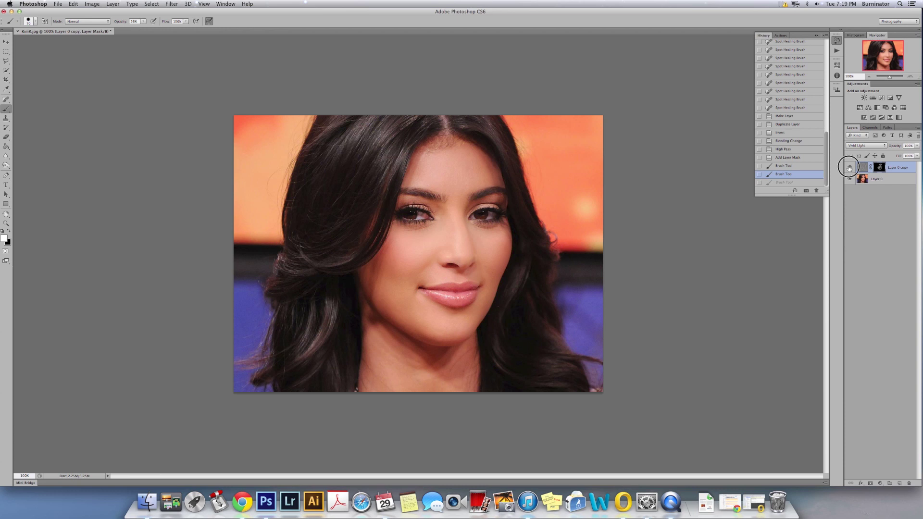
pyautogui.click(849, 168)
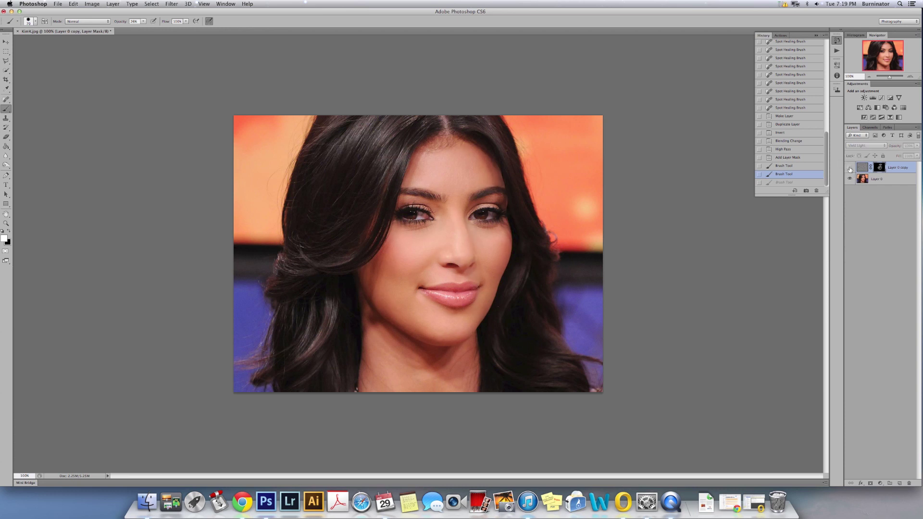
pyautogui.click(850, 168)
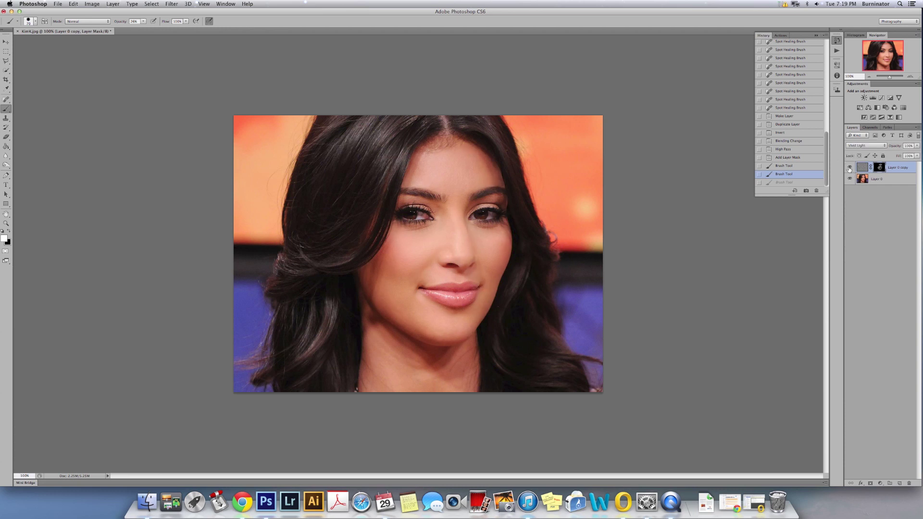
pyautogui.click(850, 168)
pyautogui.click(849, 169)
pyautogui.click(850, 168)
pyautogui.click(850, 168)
pyautogui.click(850, 167)
pyautogui.click(850, 168)
# Close the retouched portrait without saving its changes and reopen KimK.jpg from the Desktop.
pyautogui.click(18, 32)
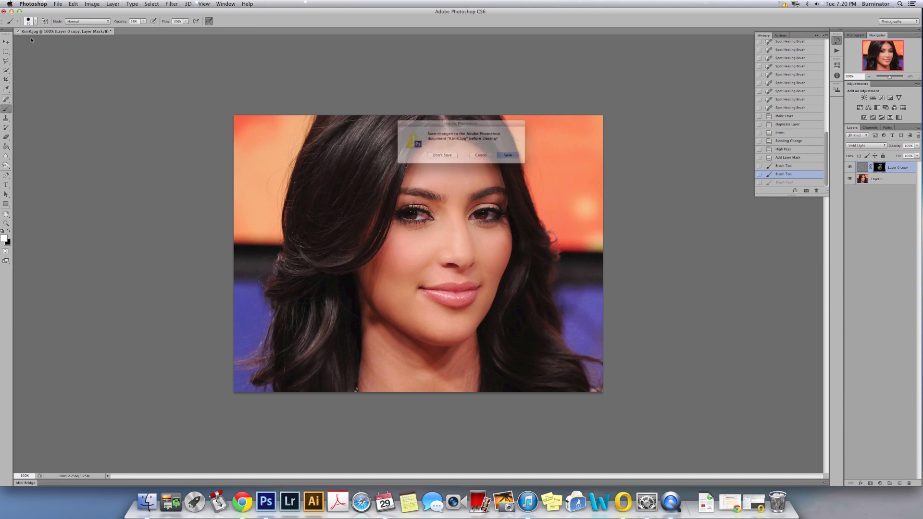
pyautogui.click(429, 158)
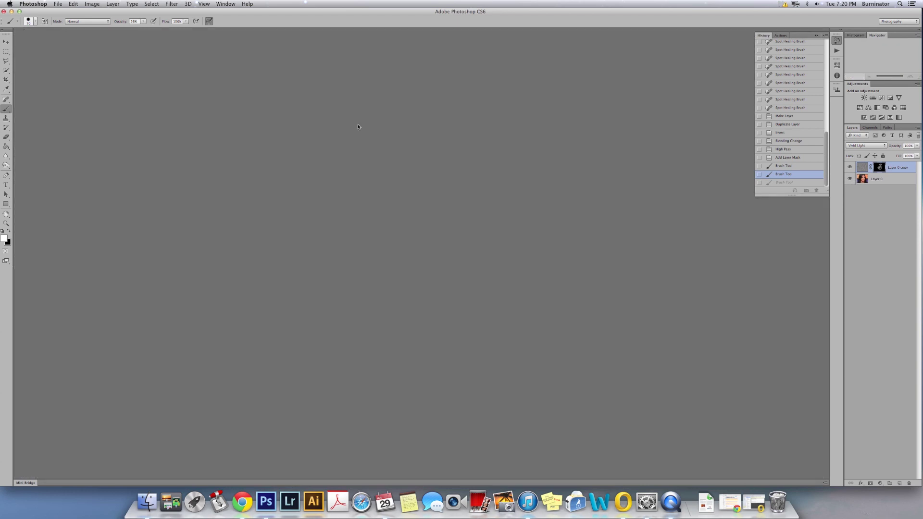
pyautogui.click(57, 3)
pyautogui.click(58, 20)
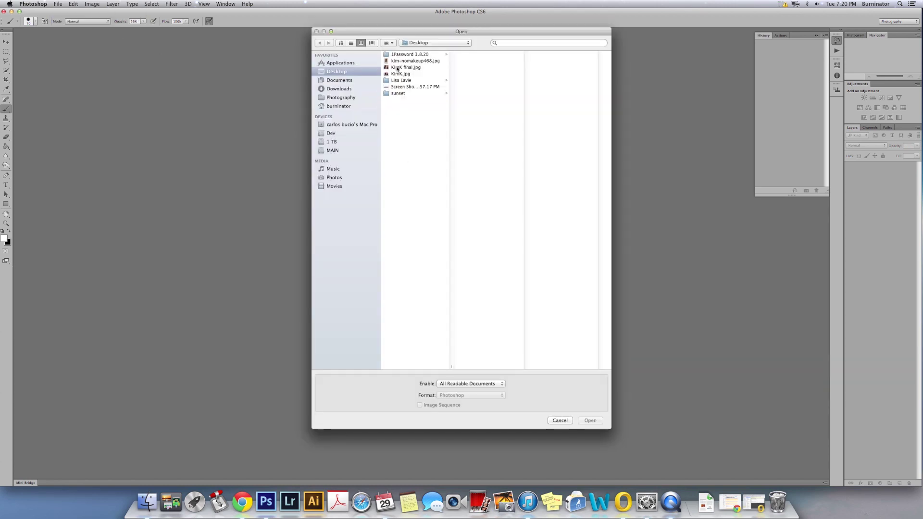
pyautogui.doubleClick(400, 75)
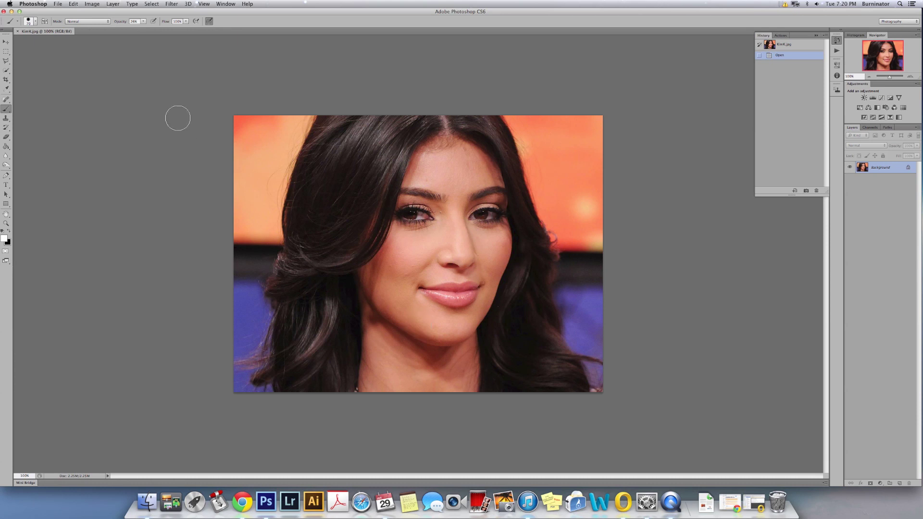
# Remove the blemishes on the cheek at the left of the face with the Spot Healing Brush in Content-Aware mode.
pyautogui.click(6, 101)
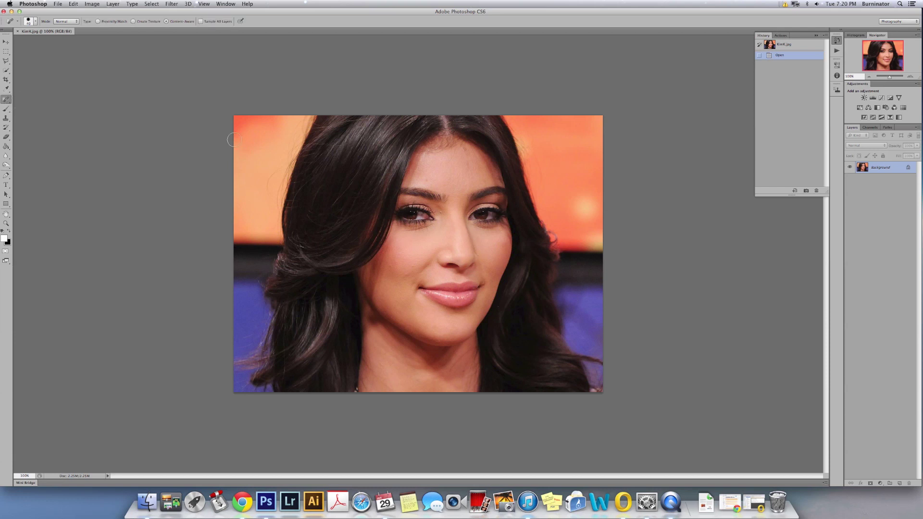
pyautogui.click(406, 273)
pyautogui.click(413, 266)
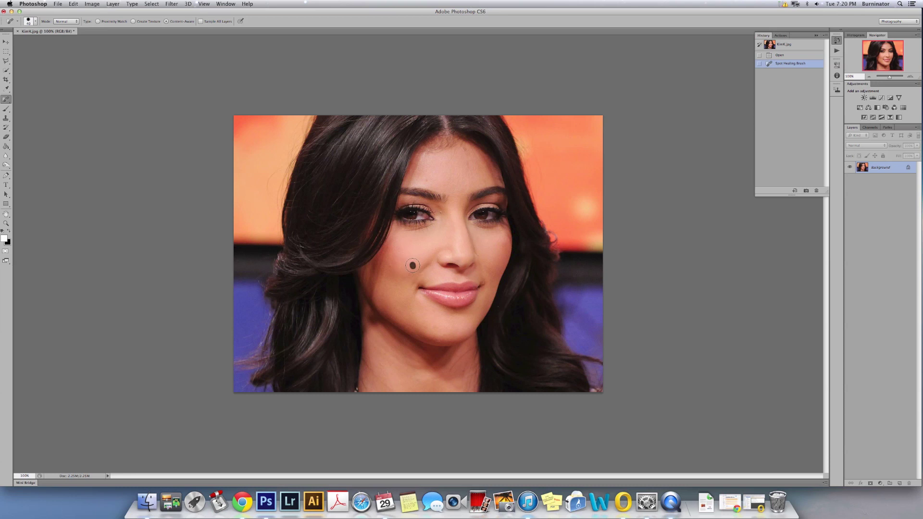
pyautogui.click(9, 102)
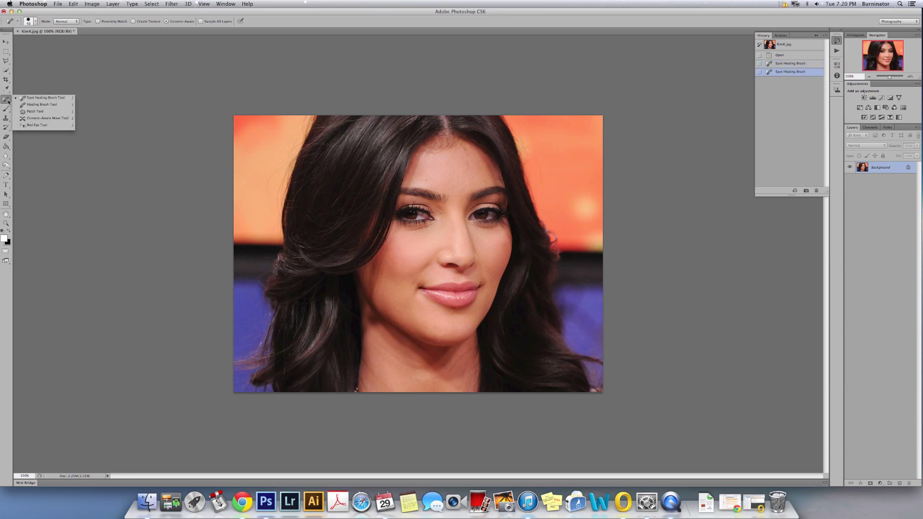
pyautogui.click(37, 101)
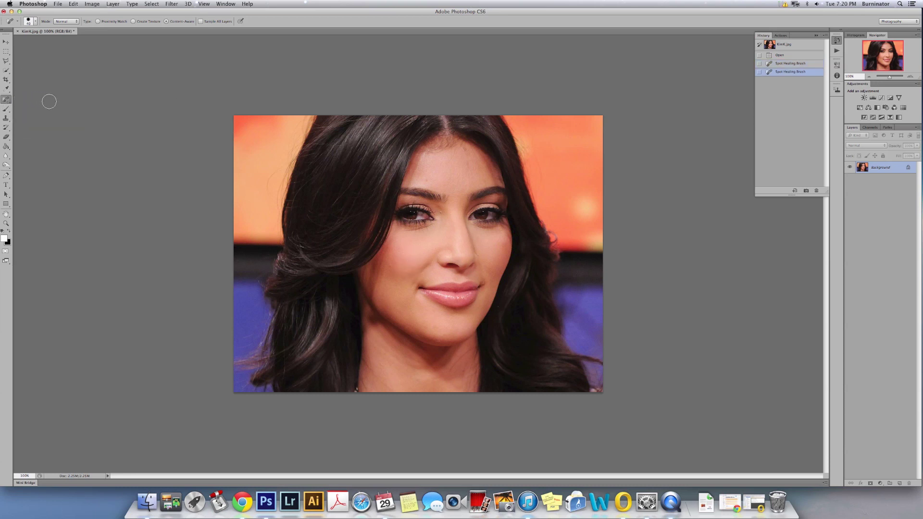
pyautogui.click(418, 262)
pyautogui.click(417, 263)
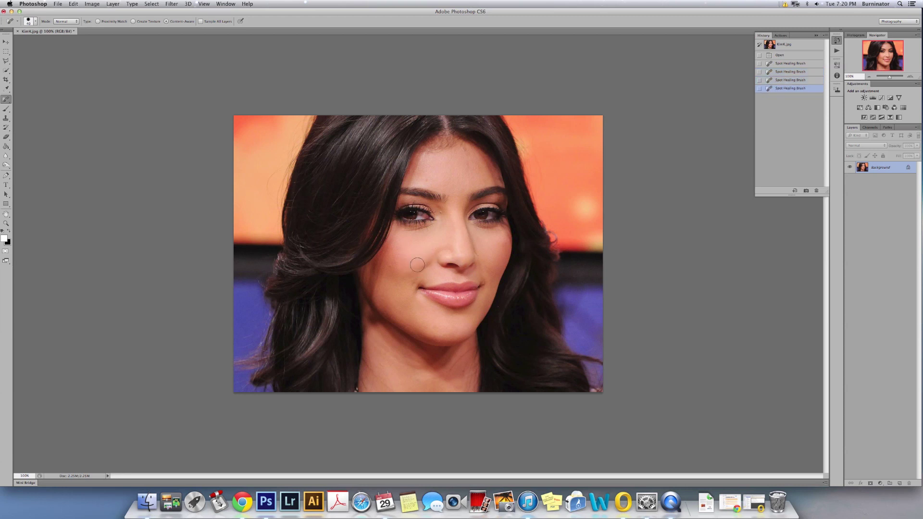
pyautogui.click(389, 266)
pyautogui.click(396, 261)
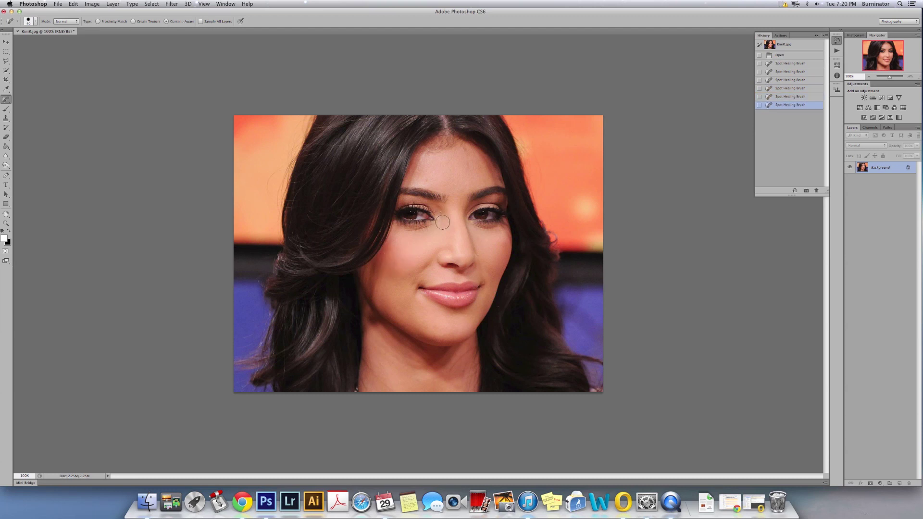
pyautogui.click(399, 255)
pyautogui.click(408, 270)
pyautogui.click(416, 271)
pyautogui.click(417, 271)
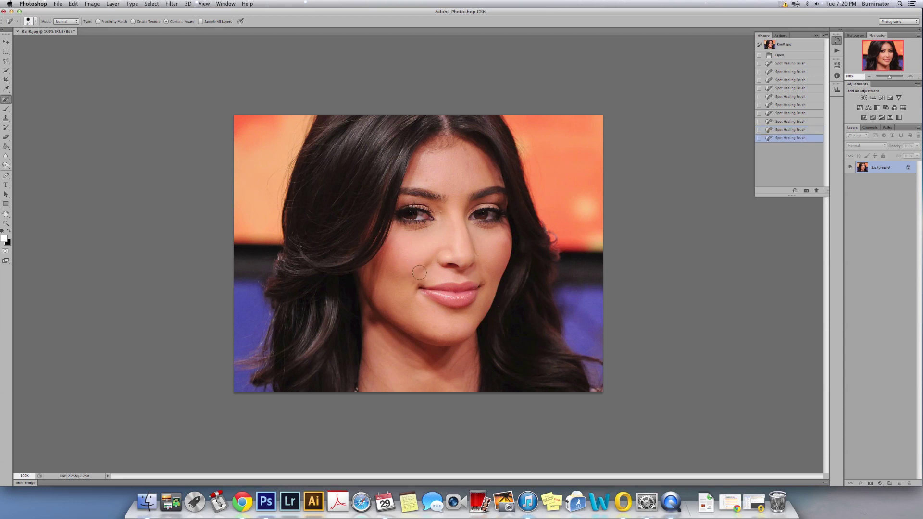
# Heal the blemishes on the chin and along the lower jaw with the Spot Healing Brush.
pyautogui.click(439, 341)
pyautogui.click(440, 342)
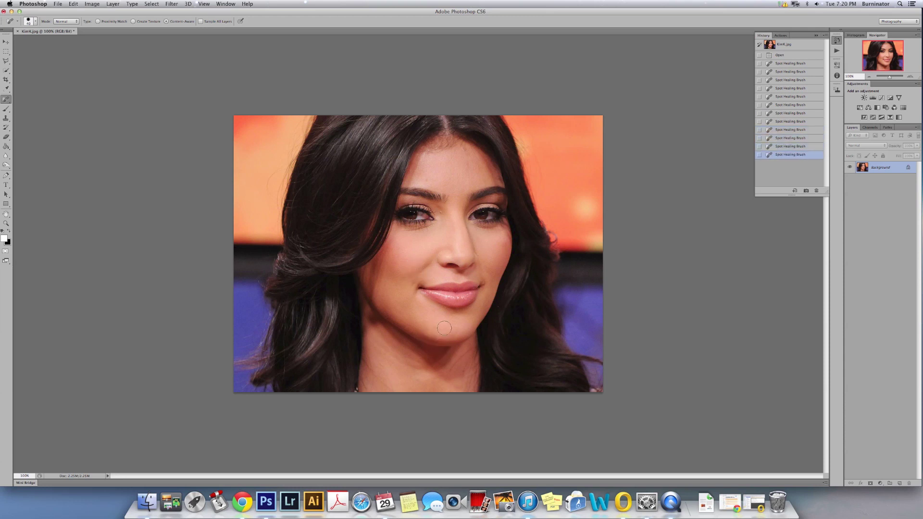
pyautogui.click(448, 318)
pyautogui.click(440, 332)
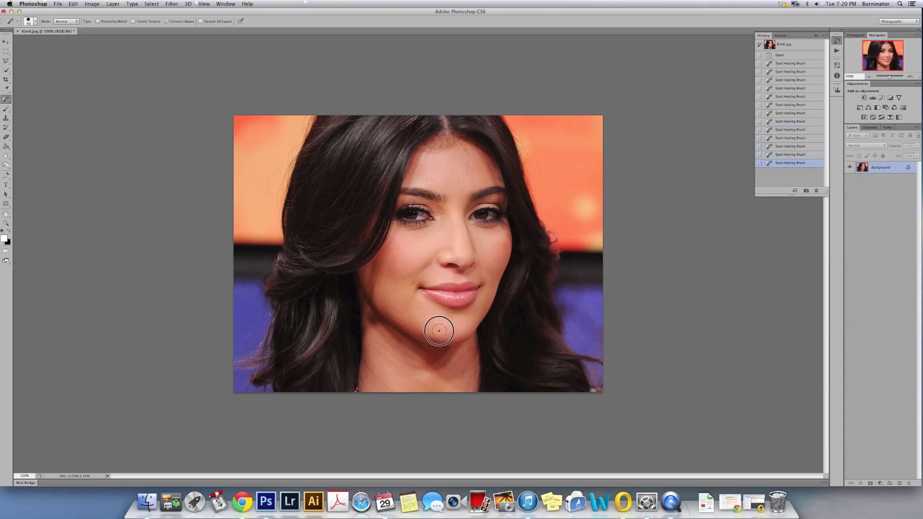
pyautogui.click(412, 313)
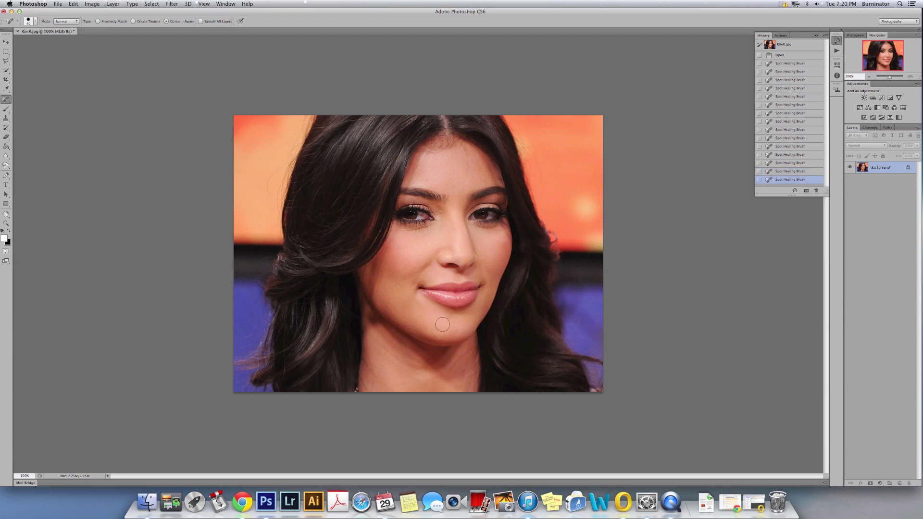
# Heal the spots beside the nose and across the forehead with the Spot Healing Brush.
pyautogui.click(479, 256)
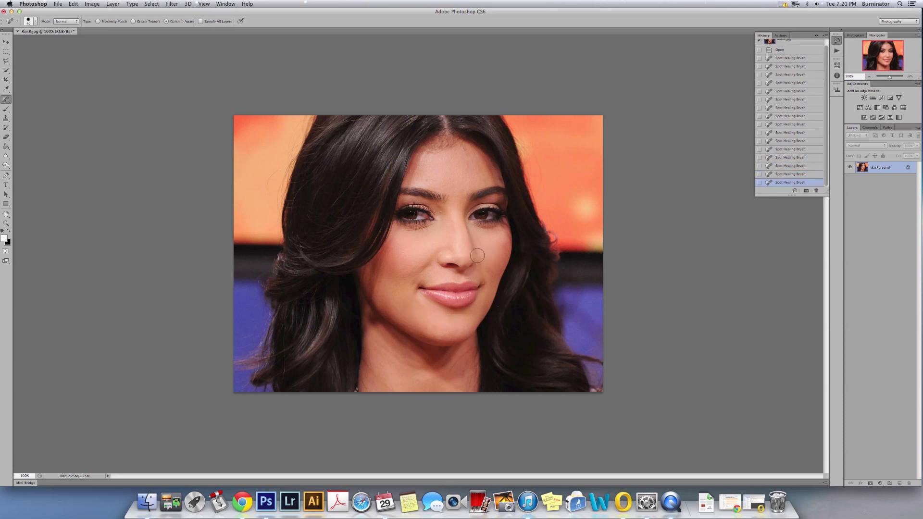
pyautogui.click(426, 179)
pyautogui.click(464, 166)
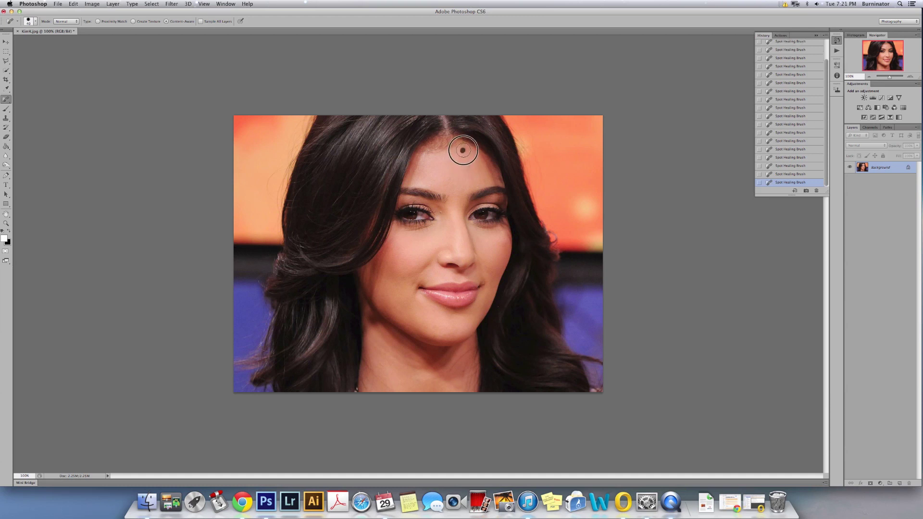
pyautogui.click(464, 149)
# Enlarge the Spot Healing Brush and clean up the skin around both corners of the mouth.
pyautogui.press(']')
pyautogui.press(']')
pyautogui.press(']')
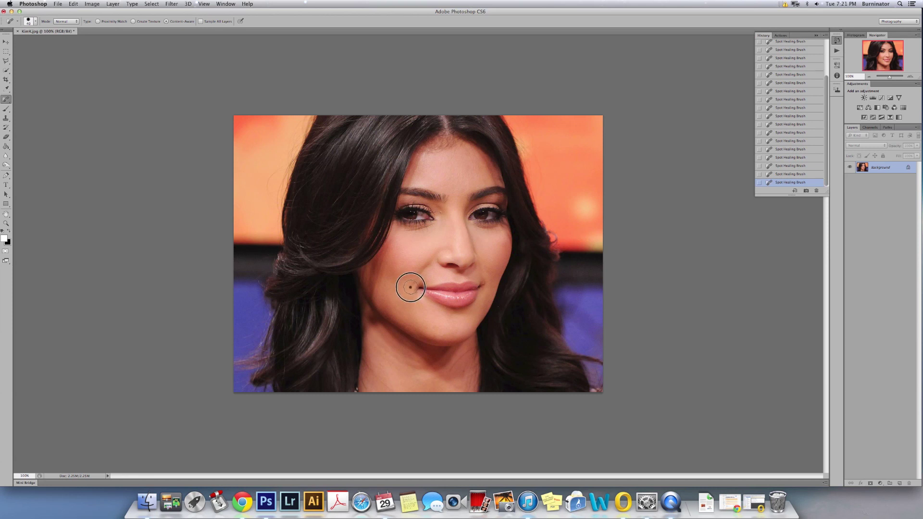
pyautogui.click(413, 286)
pyautogui.click(414, 283)
pyautogui.click(411, 269)
pyautogui.click(484, 283)
pyautogui.click(484, 286)
pyautogui.click(486, 282)
# Duplicate the Background layer within KimK.jpg, keeping the name Background copy.
pyautogui.rightClick(876, 167)
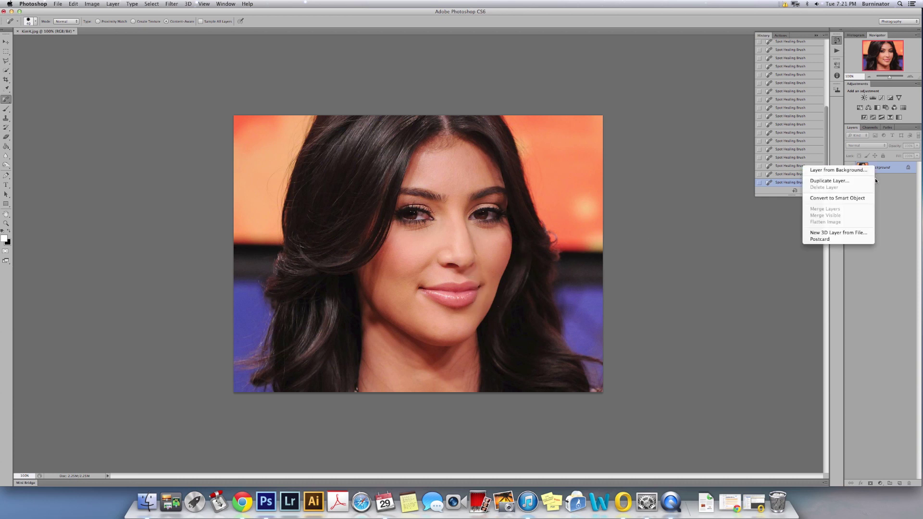
pyautogui.click(856, 181)
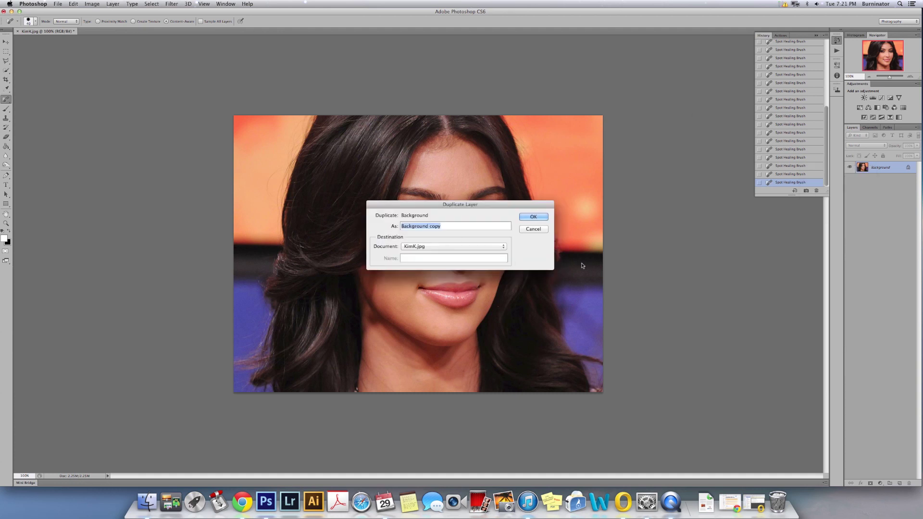
pyautogui.click(536, 218)
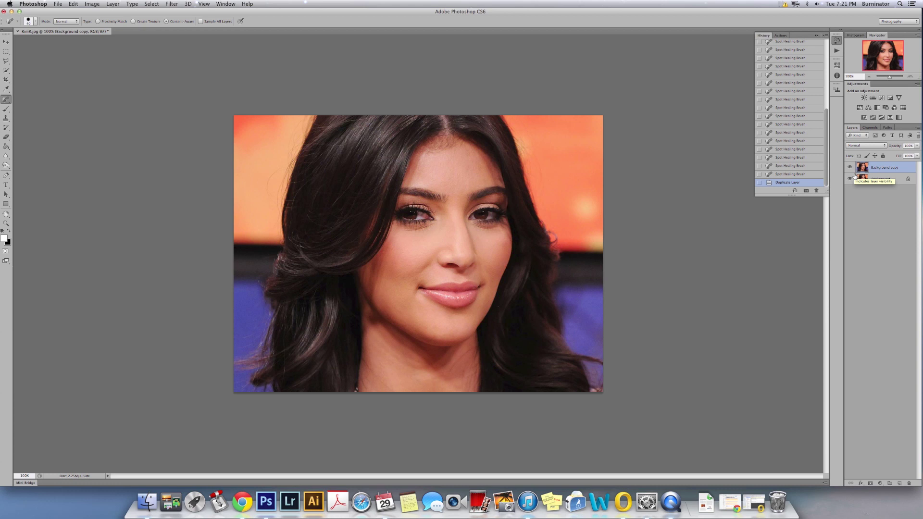
# Invert the colors of the Background copy layer and set its blend mode to Vivid Light.
pyautogui.press('super+i')
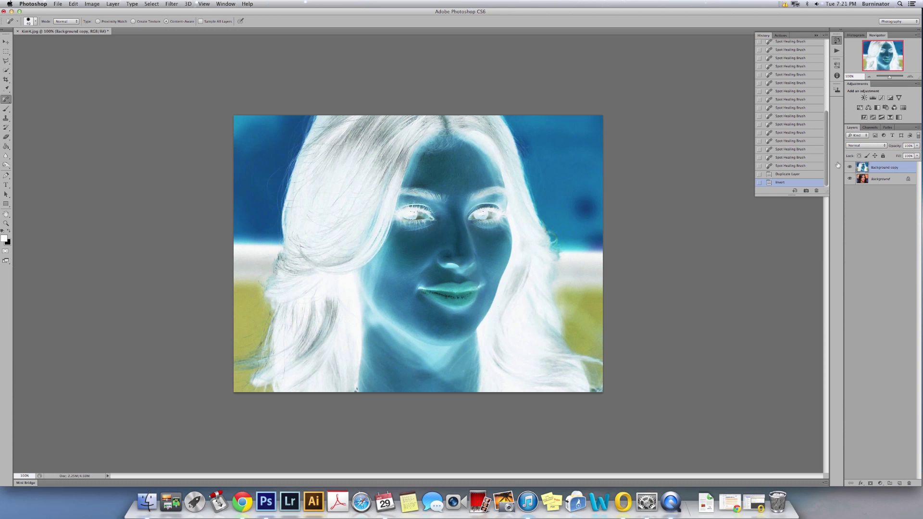
pyautogui.click(882, 147)
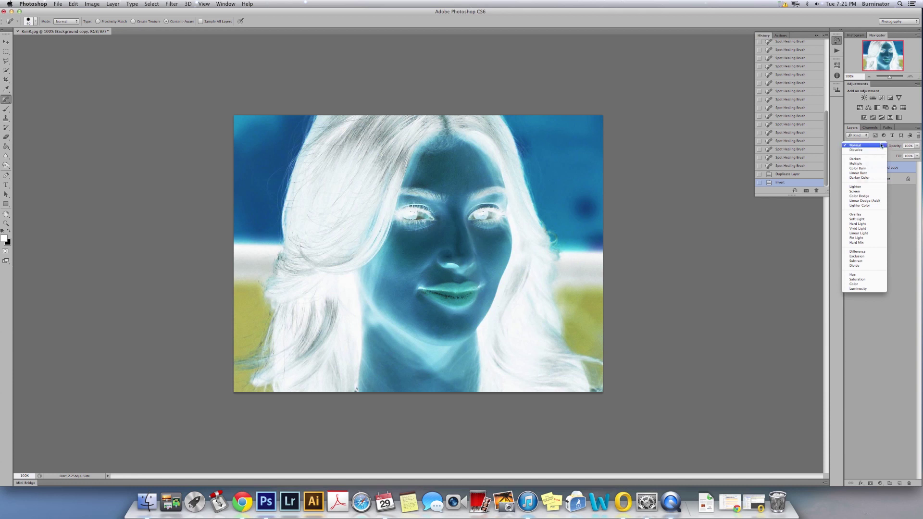
pyautogui.click(858, 228)
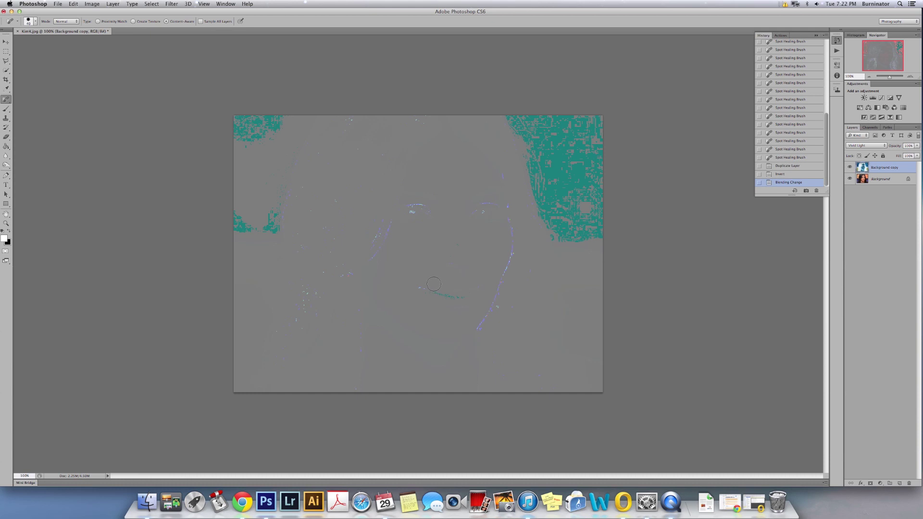
# Apply a High Pass filter with a radius of 16.0 pixels to the Background copy layer.
pyautogui.click(173, 7)
pyautogui.moveTo(285, 144)
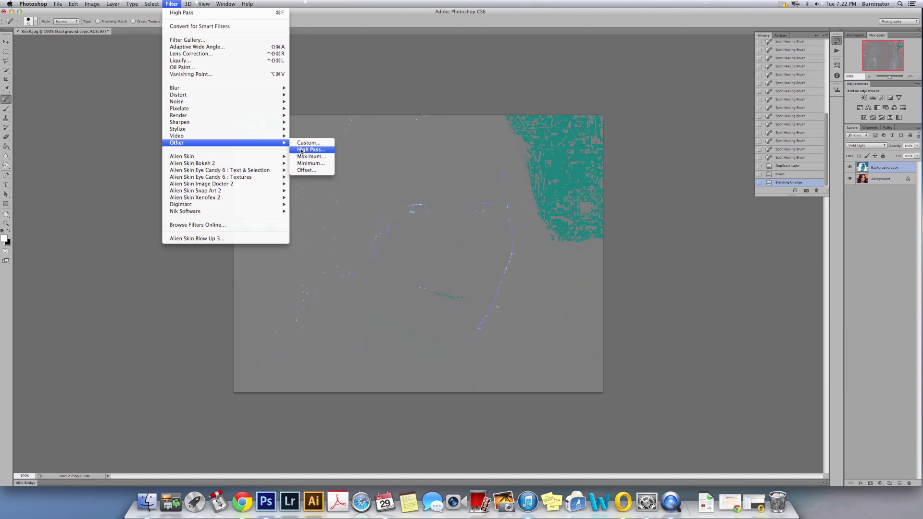
pyautogui.click(301, 150)
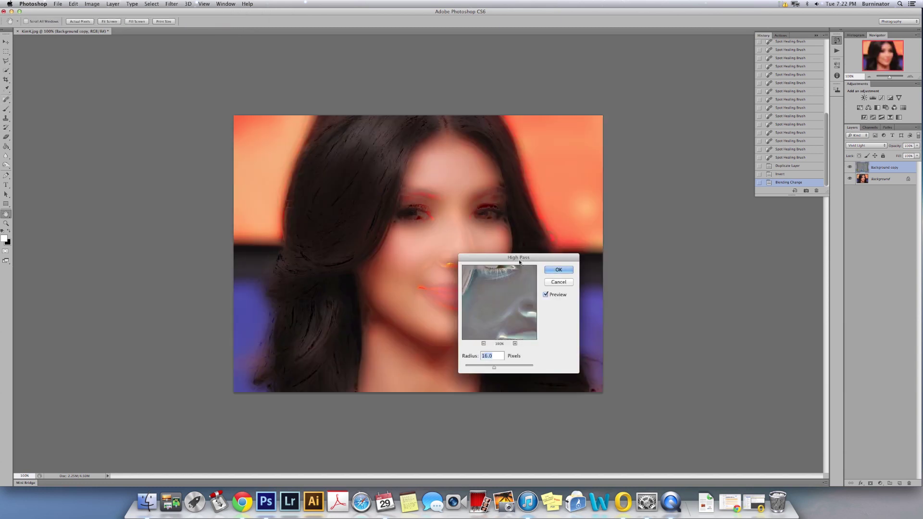
pyautogui.moveTo(500, 257); pyautogui.dragTo(495, 260)
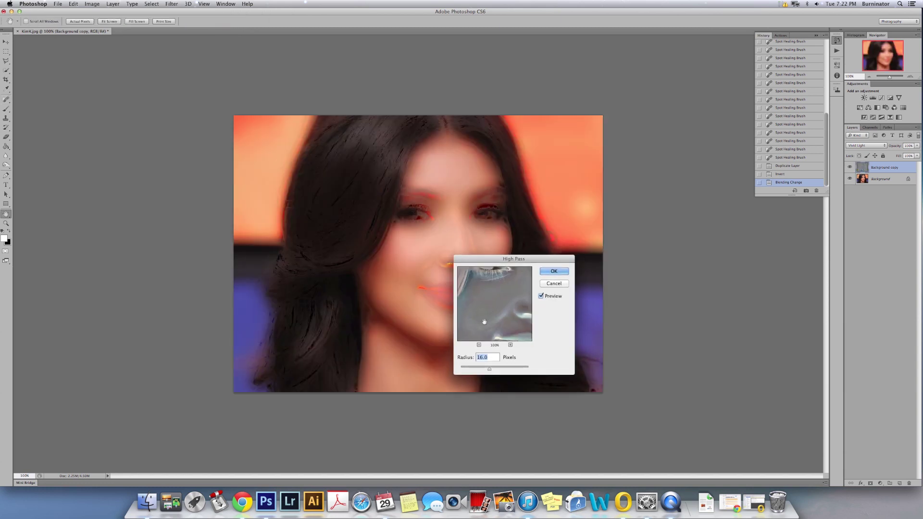
pyautogui.click(550, 272)
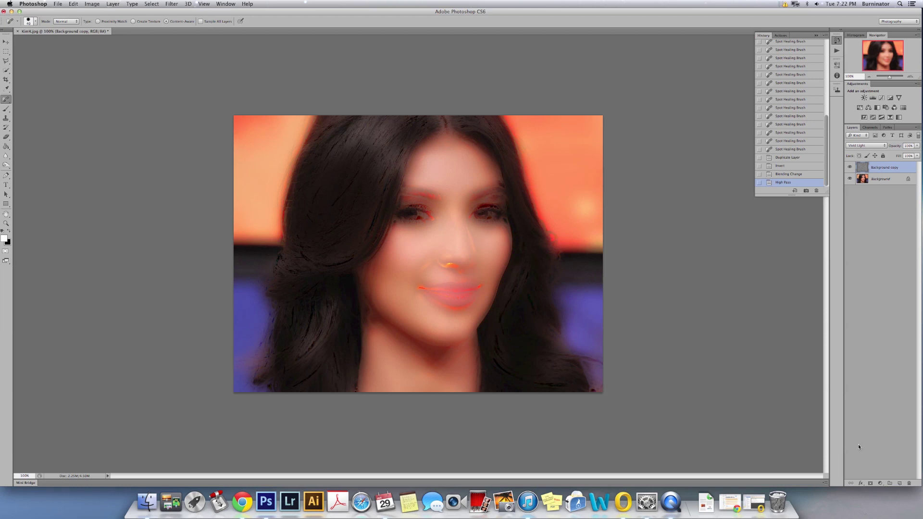
# Add a black layer mask to the Background copy layer so its smoothing effect is completely hidden.
pyautogui.keyDown('alt'); pyautogui.click(883, 482); pyautogui.keyUp('alt')
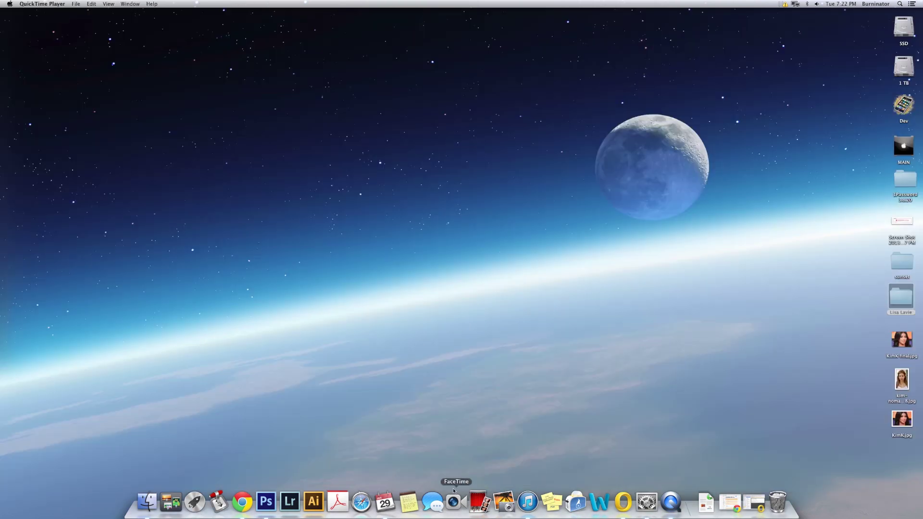
pyautogui.click(266, 502)
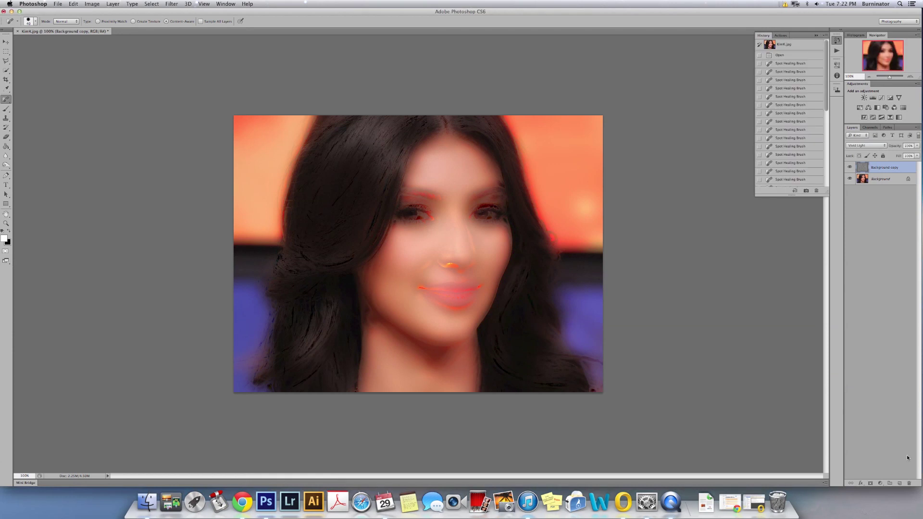
pyautogui.moveTo(887, 486); pyautogui.dragTo(826, 494)
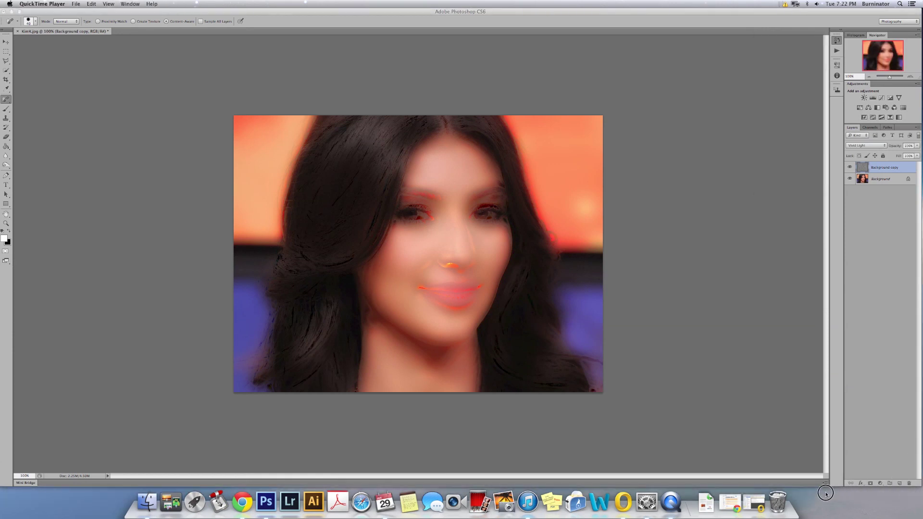
pyautogui.click(881, 416)
pyautogui.click(871, 483)
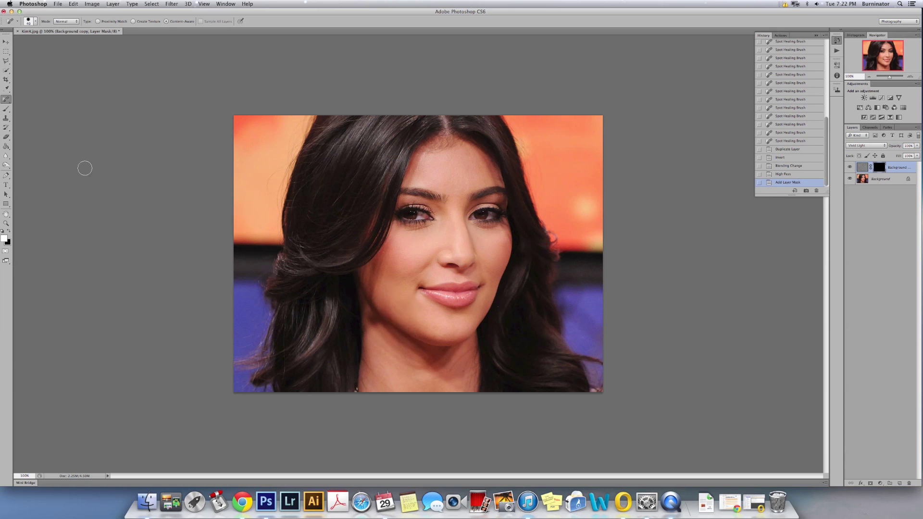
# Paint white with the Brush tool on the Background copy layer's mask to reveal the smoothing across the facial skin.
pyautogui.click(6, 111)
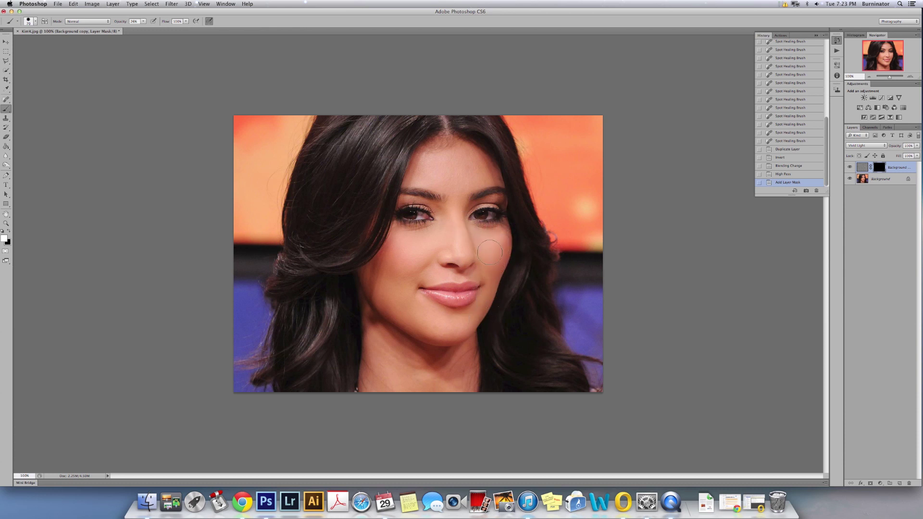
pyautogui.moveTo(439, 273); pyautogui.dragTo(455, 274)
pyautogui.click(455, 272)
# Step backward through the last four brush strokes on the Background copy layer's mask.
pyautogui.rightClick(432, 282)
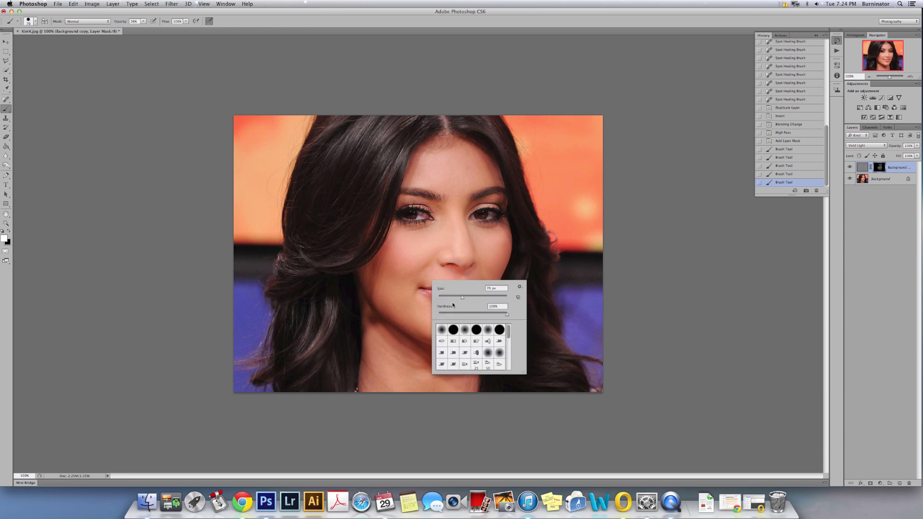
pyautogui.rightClick(414, 268)
pyautogui.click(432, 287)
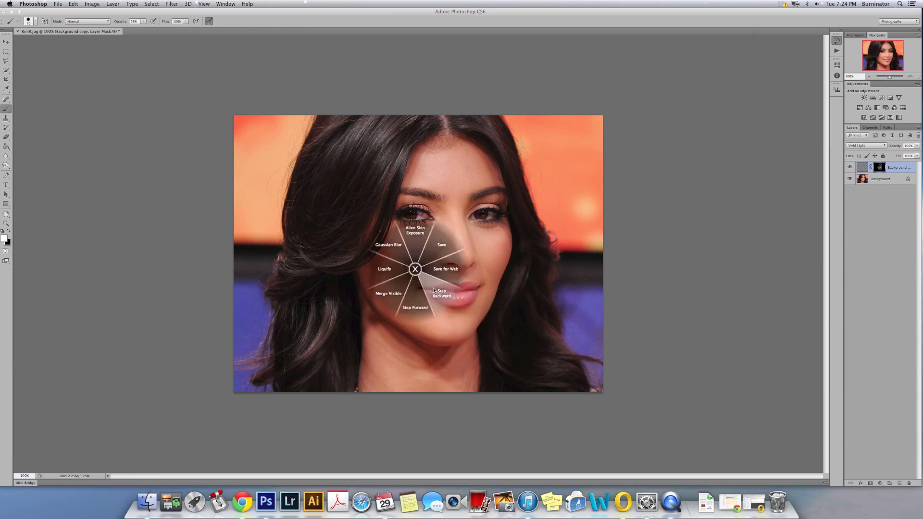
pyautogui.rightClick(433, 287)
pyautogui.click(452, 306)
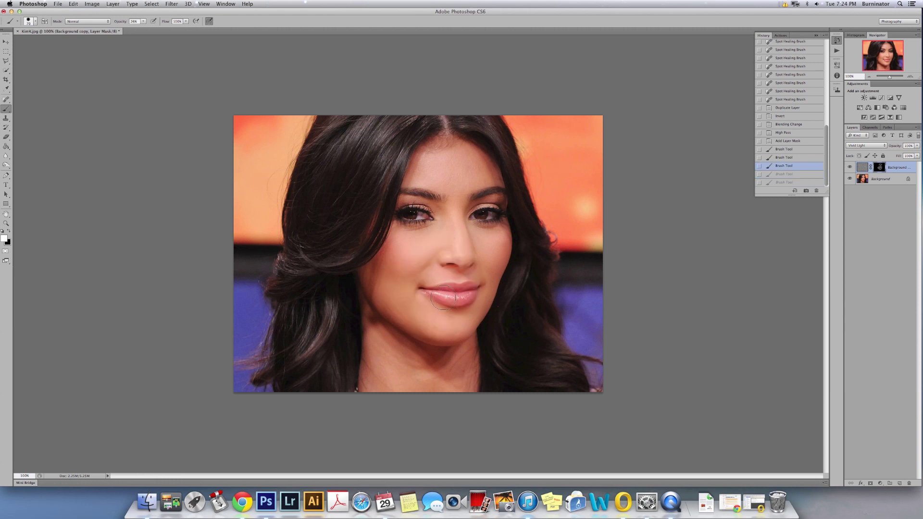
pyautogui.rightClick(442, 296)
pyautogui.click(459, 315)
pyautogui.rightClick(439, 296)
pyautogui.click(457, 315)
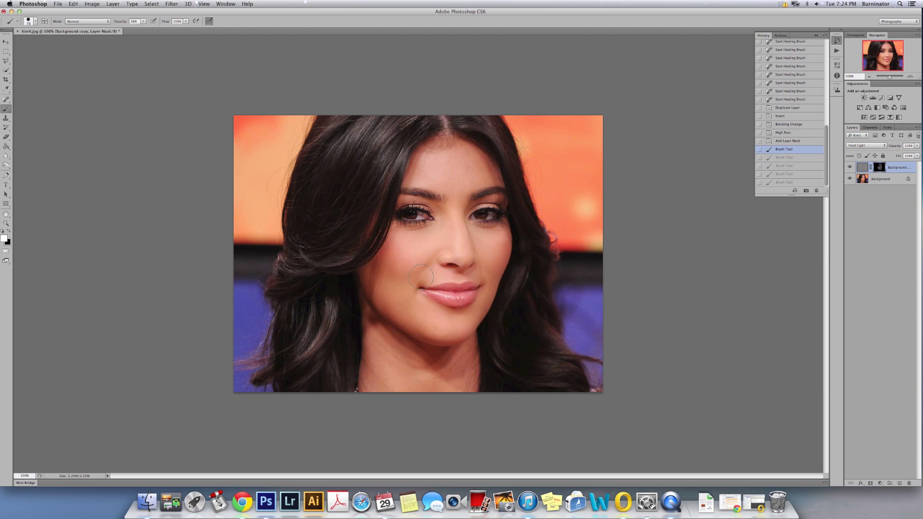
# Redo undone mask strokes and continue painting white over the cheek, nose and chin skin on the Background copy mask.
pyautogui.press('super+shift+z')
pyautogui.press('super+shift+z')
pyautogui.moveTo(421, 280); pyautogui.dragTo(433, 259)
pyautogui.click(452, 245)
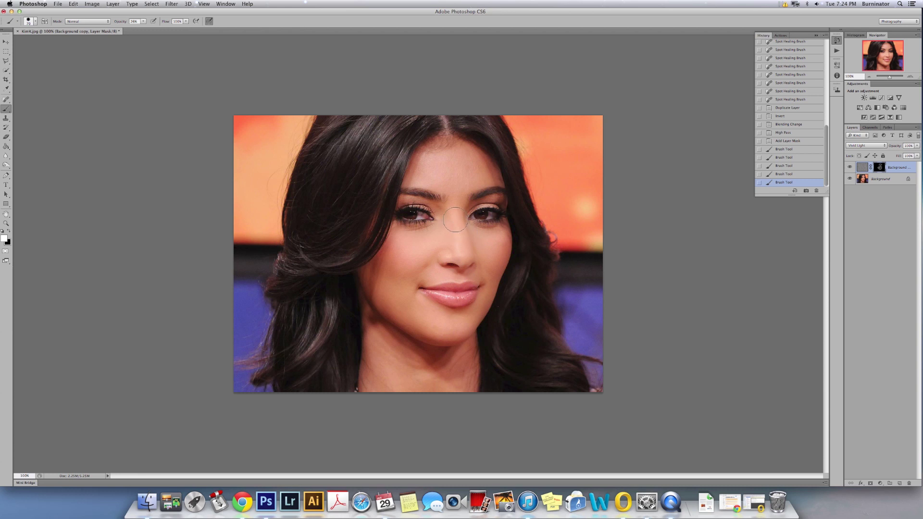
pyautogui.click(423, 274)
pyautogui.moveTo(434, 327); pyautogui.dragTo(446, 326)
# Toggle the Background copy layer's visibility repeatedly to compare the portrait before and after skin smoothing.
pyautogui.click(850, 168)
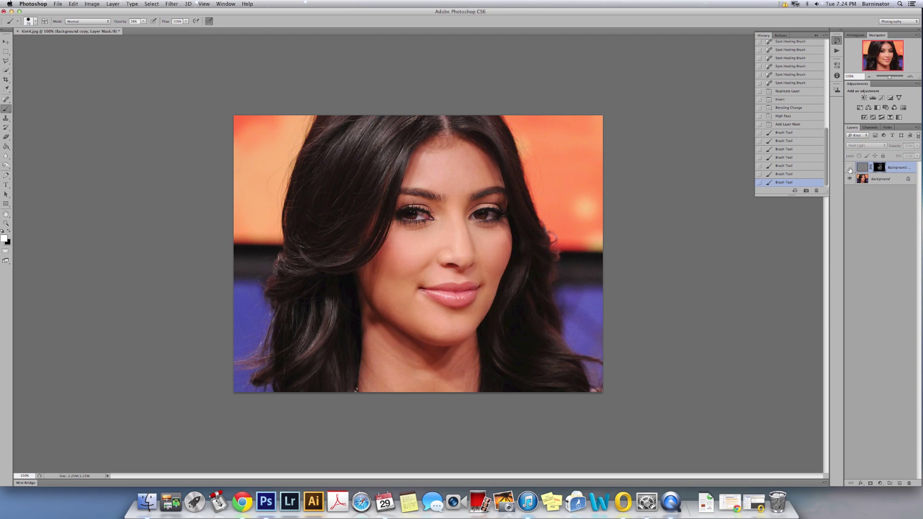
pyautogui.click(849, 168)
pyautogui.click(850, 167)
pyautogui.click(850, 167)
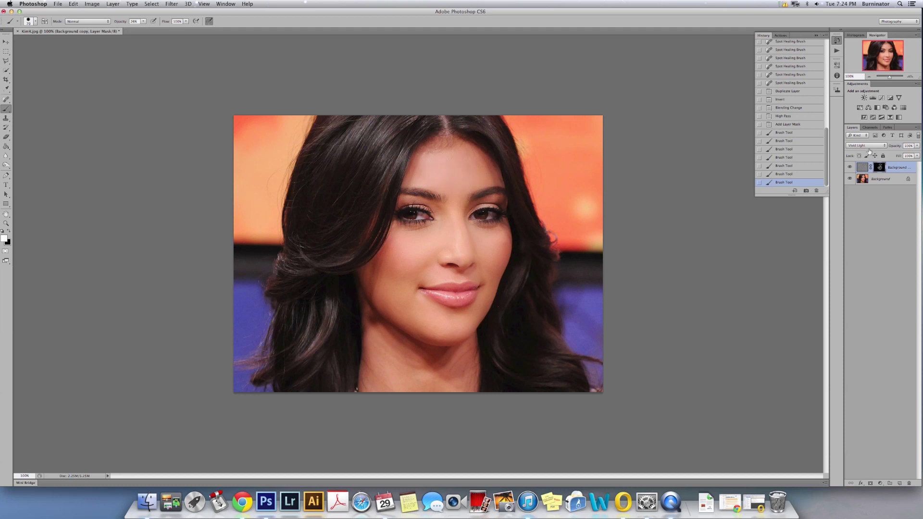
pyautogui.click(850, 167)
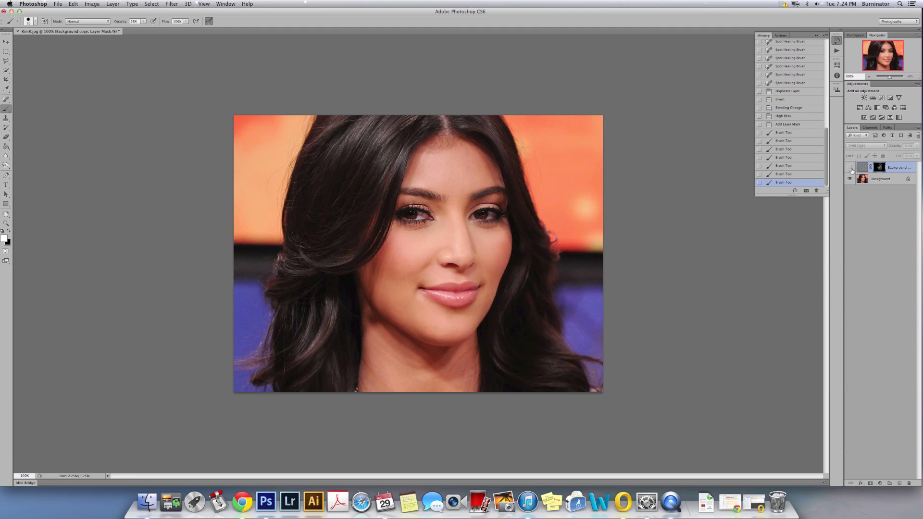
pyautogui.click(849, 168)
pyautogui.click(850, 168)
pyautogui.click(849, 168)
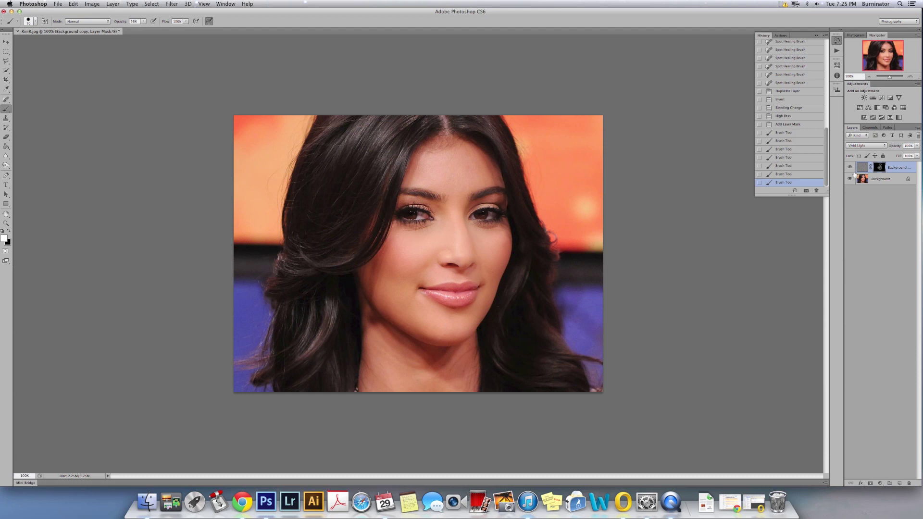
# Delete the Background copy layer and run the recorded action to rebuild the inverted, Vivid Light, High Pass layer with a black mask.
pyautogui.moveTo(886, 171); pyautogui.dragTo(909, 483)
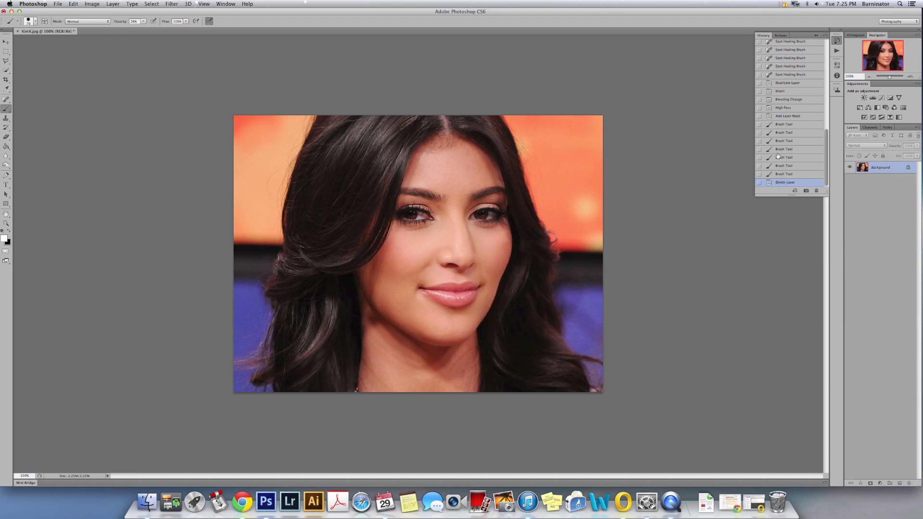
pyautogui.press('F2')
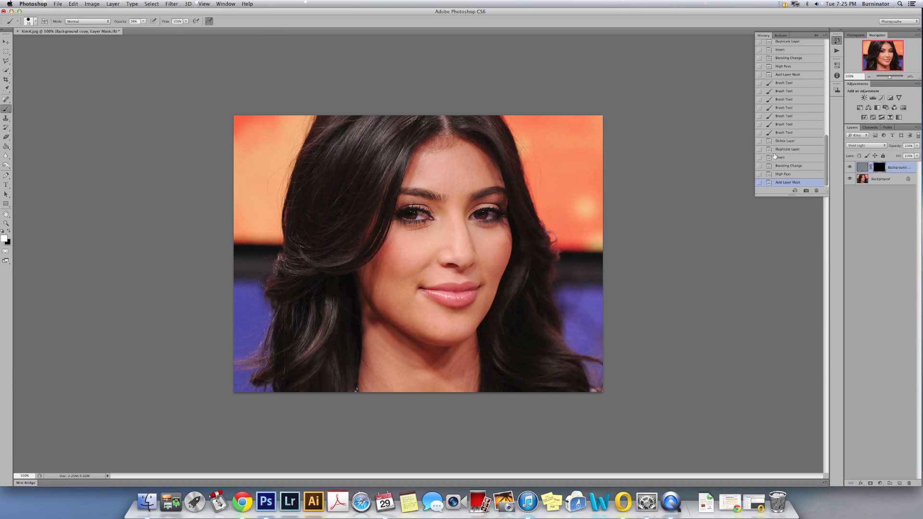
pyautogui.press('F11')
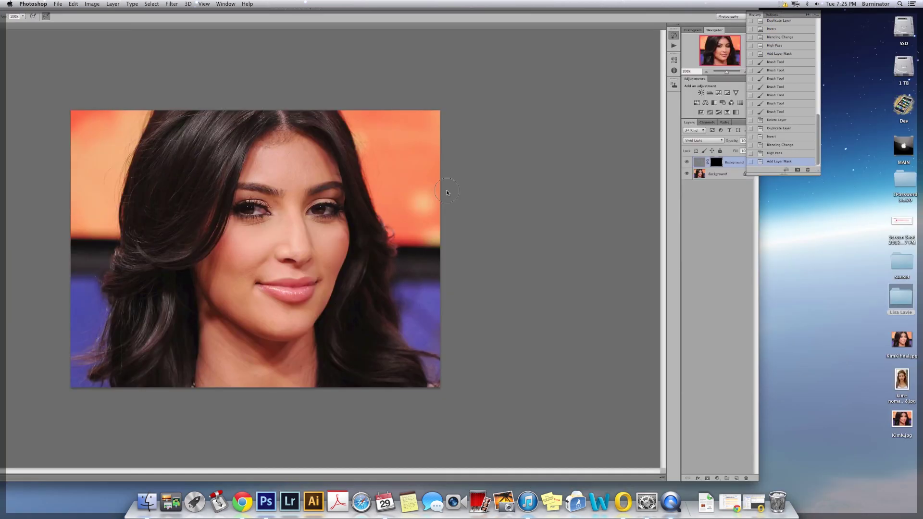
pyautogui.click(267, 498)
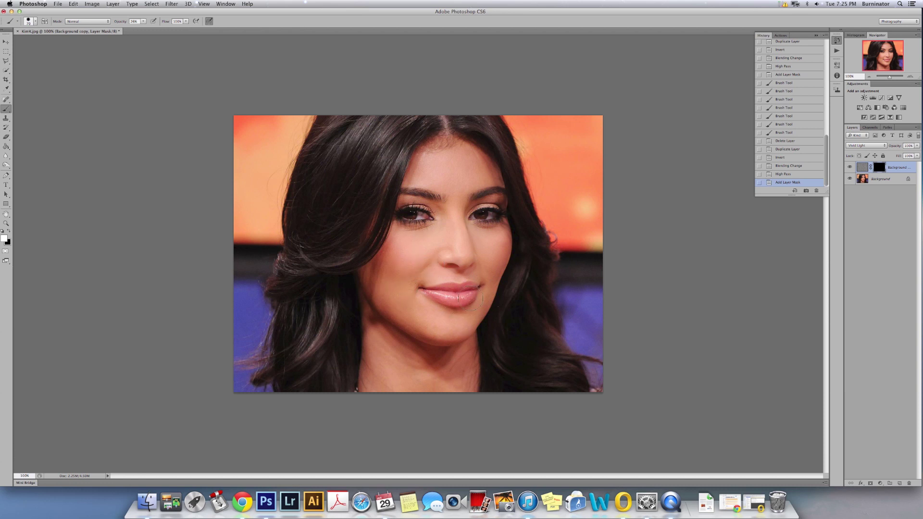
# Paint white over the facial skin on the rebuilt layer's mask, then delete the Background copy layer.
pyautogui.moveTo(430, 318); pyautogui.dragTo(453, 301)
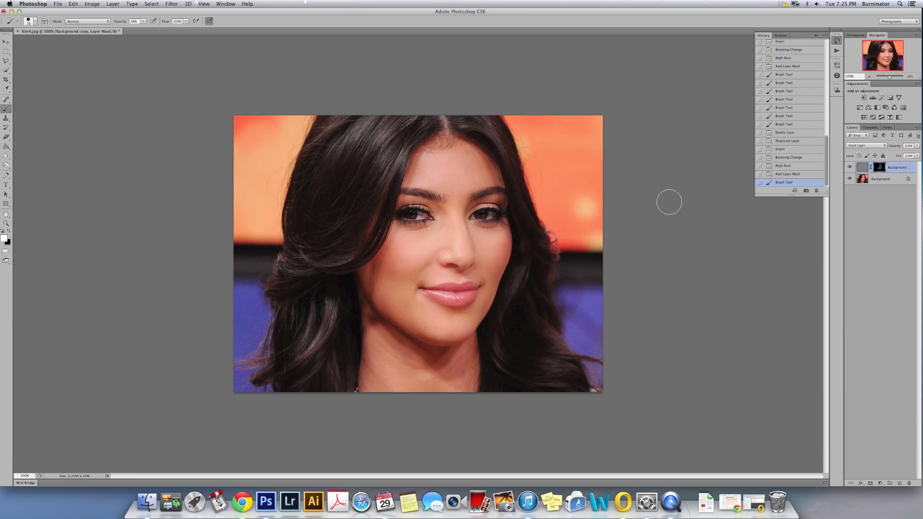
pyautogui.moveTo(877, 168); pyautogui.dragTo(909, 483)
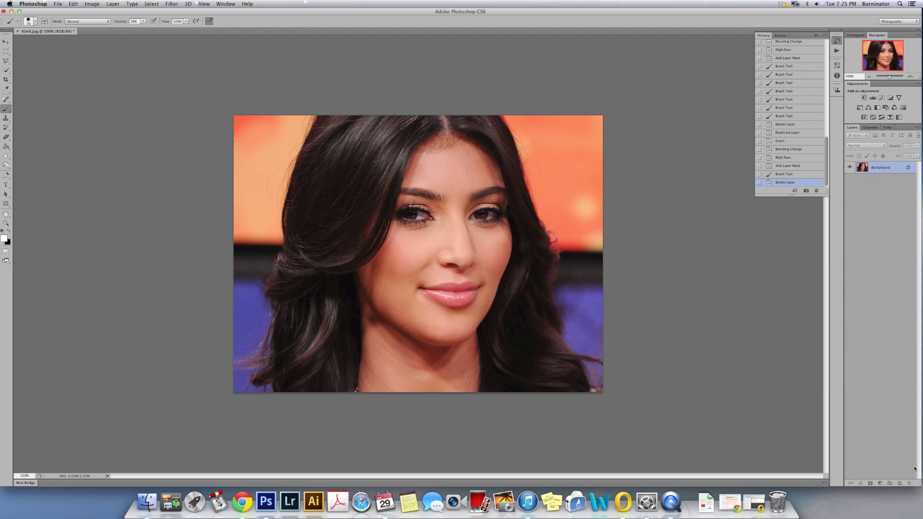